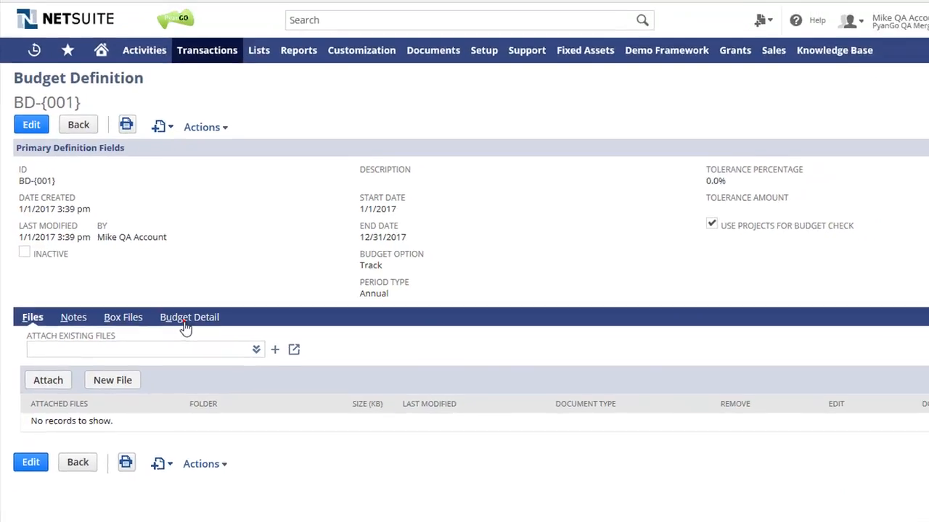
- Open the budget definition's budget details, and make a copy of the California EDD purchase order
click(185, 323)
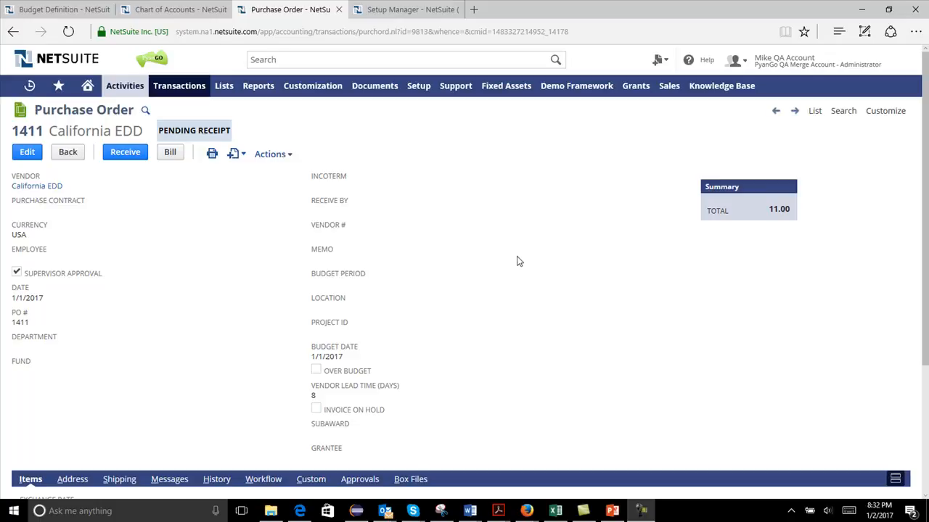
mouse_move(273, 155)
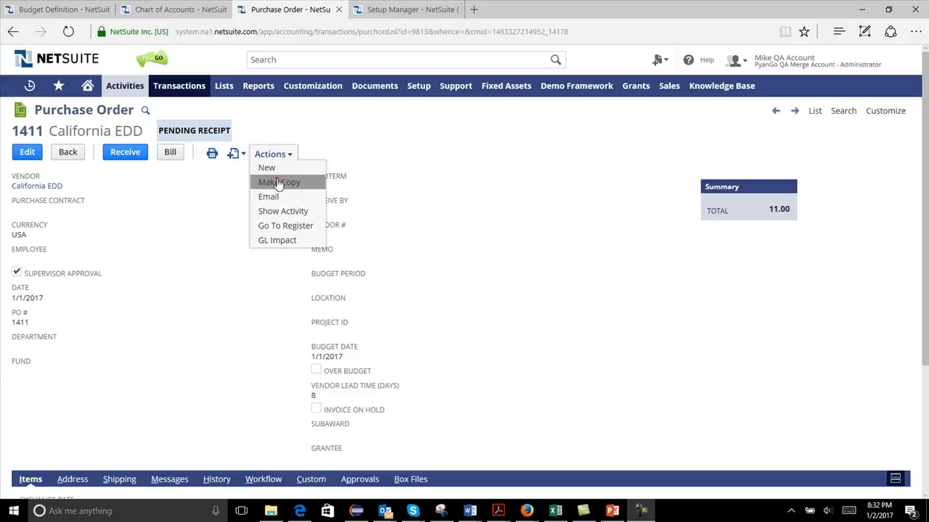
click(276, 179)
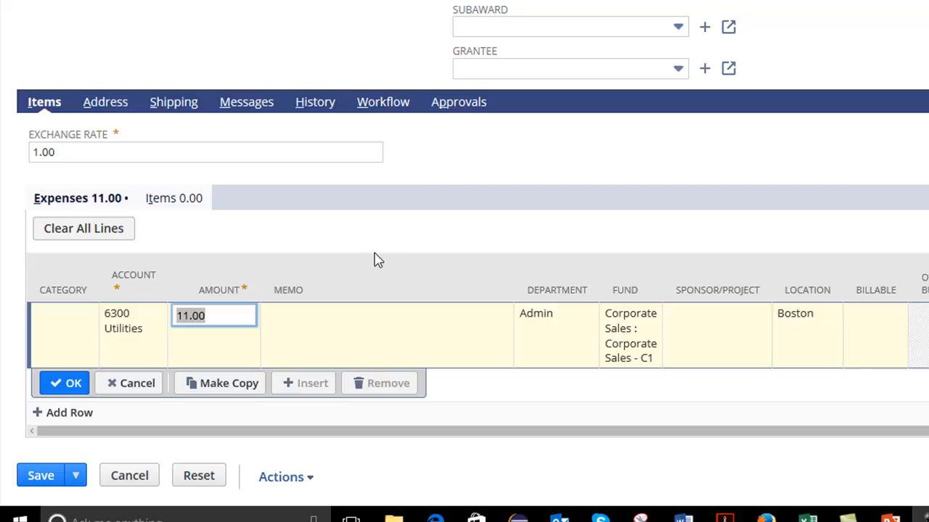
- Set the 6300 Utilities expense amount on the copied purchase order to 2,222 and apply the line
click(217, 317)
text(22)
double_click(226, 315)
text(2222)
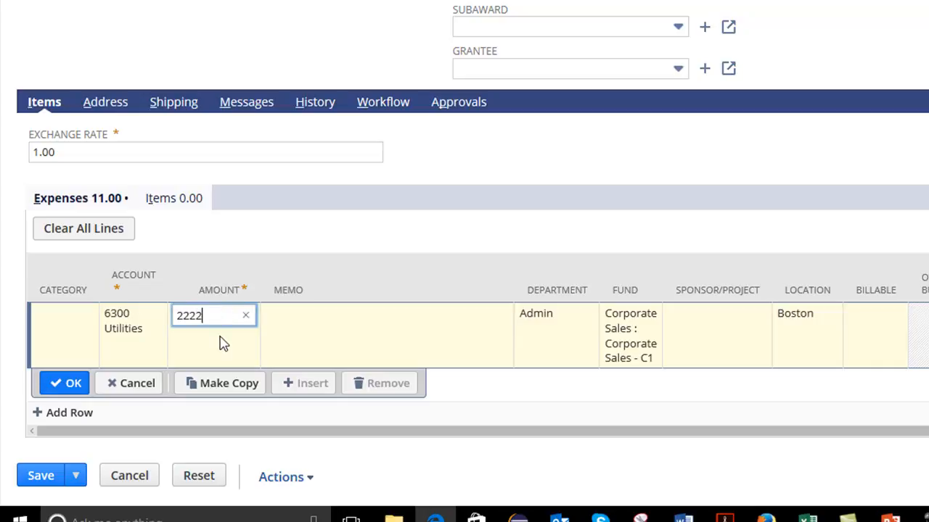
key(Tab)
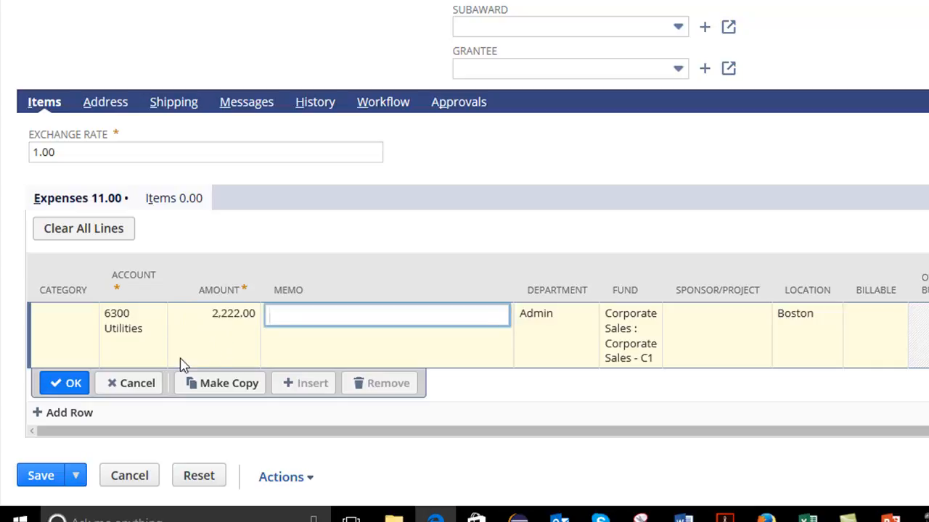
click(72, 384)
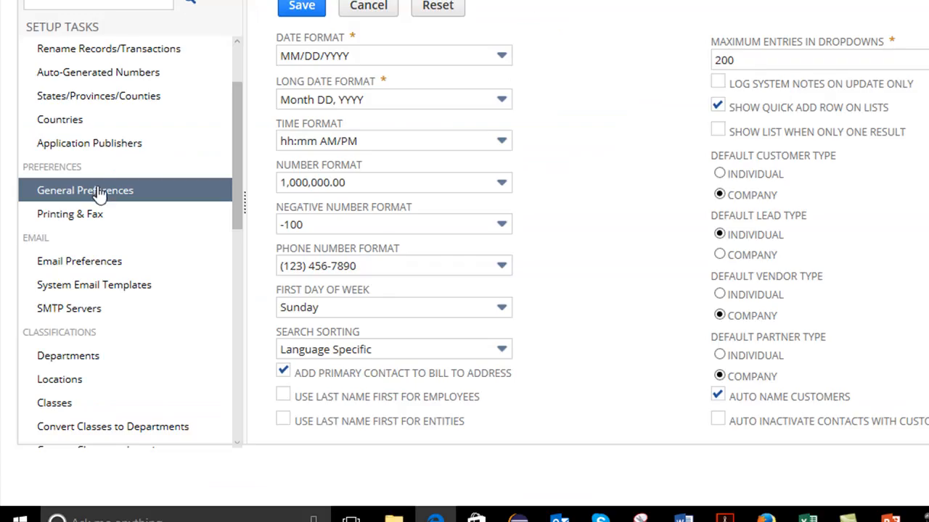
- Enable Pyango Budgetary Control Installed in the custom section of the general preferences and save the preferences
scroll(666, 270, down, 3)
scroll(666, 270, down, 8)
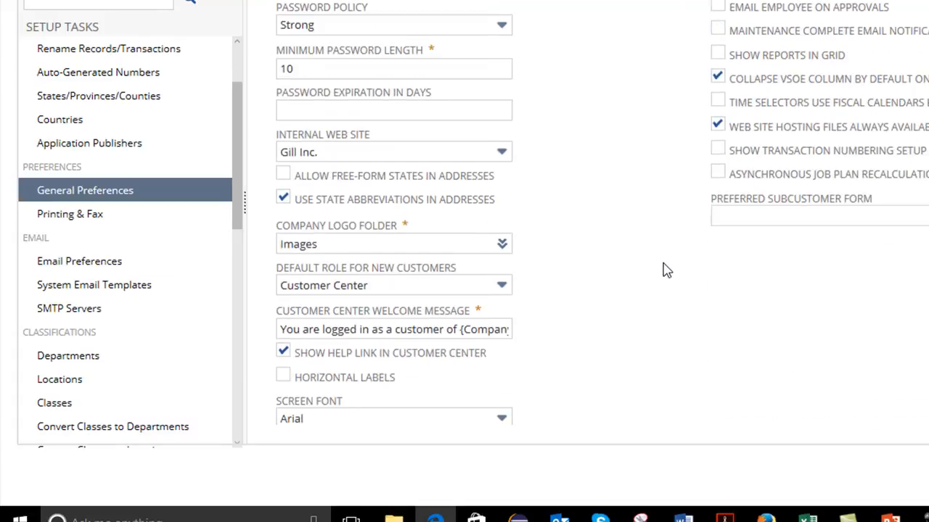
click(613, 216)
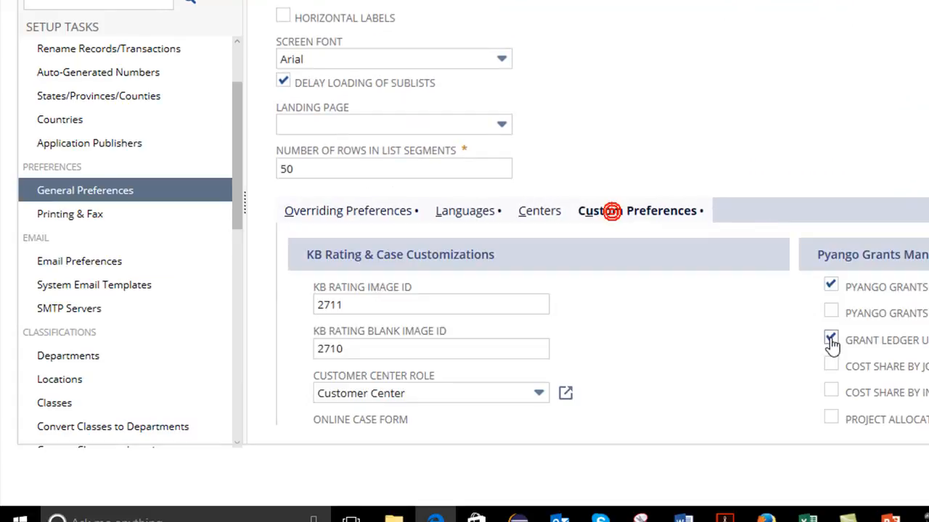
scroll(765, 338, down, 5)
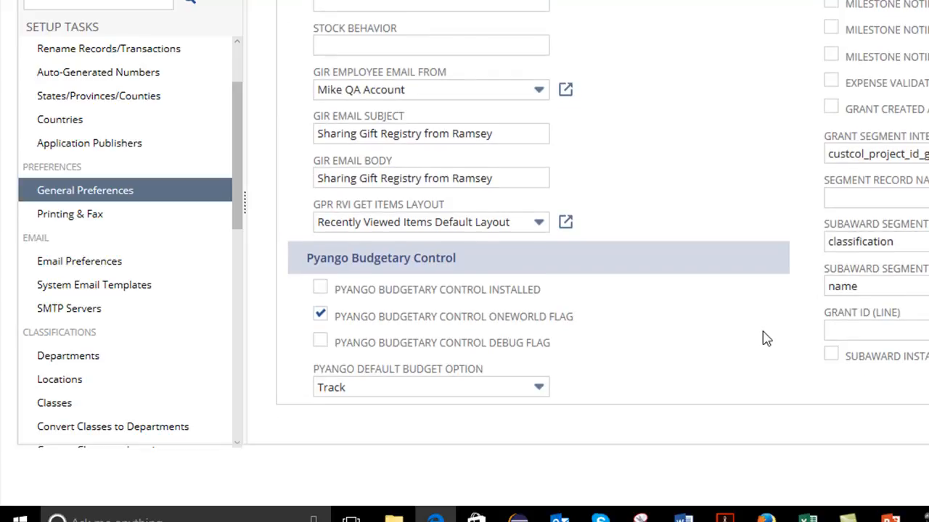
scroll(767, 336, down, 1)
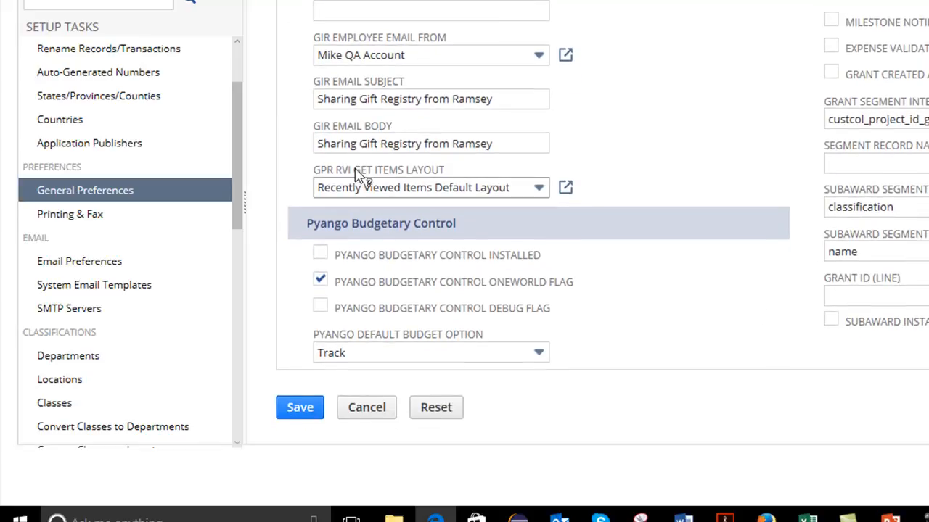
click(320, 255)
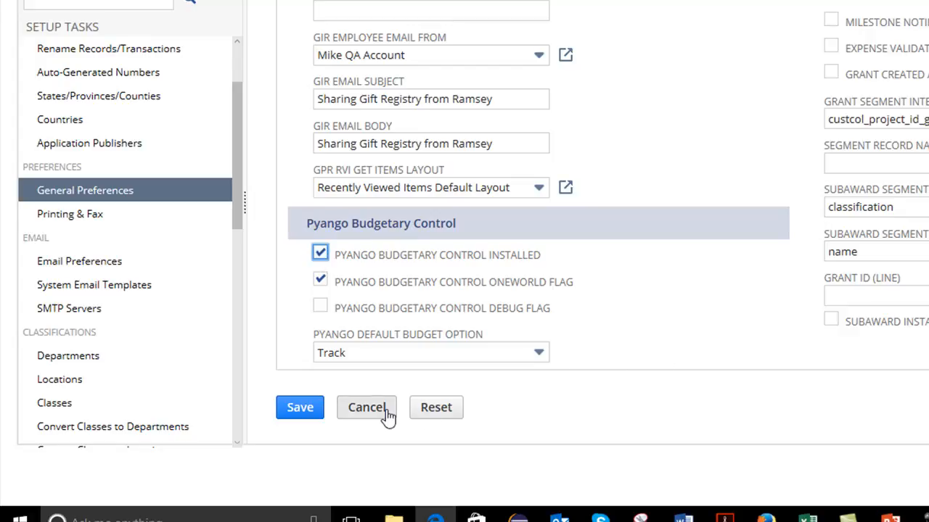
click(299, 408)
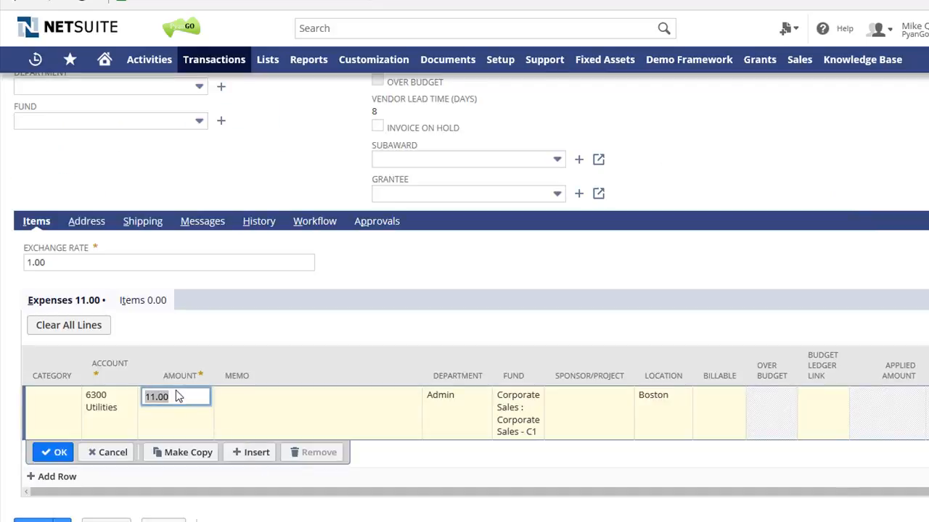
- Set the 6300 Utilities expense amount to 2,222, apply the line, and dismiss the budget warning
click(177, 396)
drag(178, 396, 127, 399)
text(2,222)
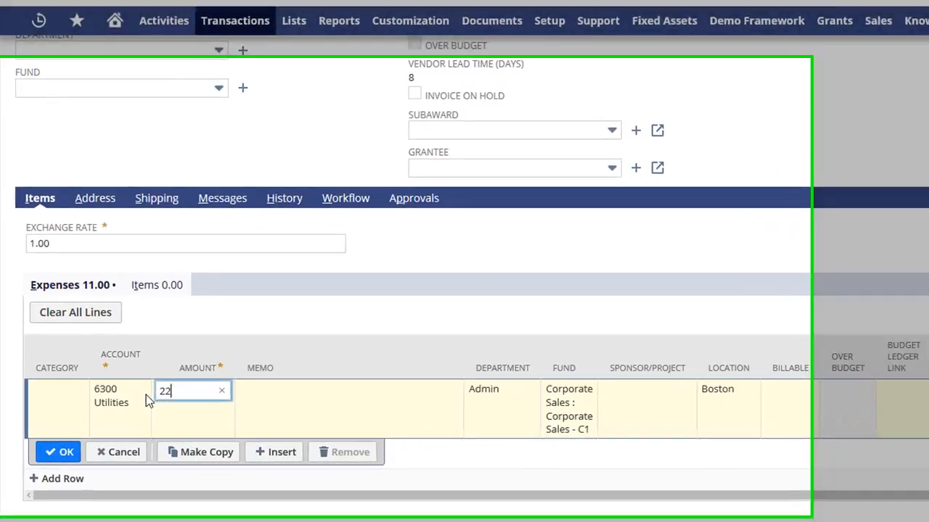
click(56, 455)
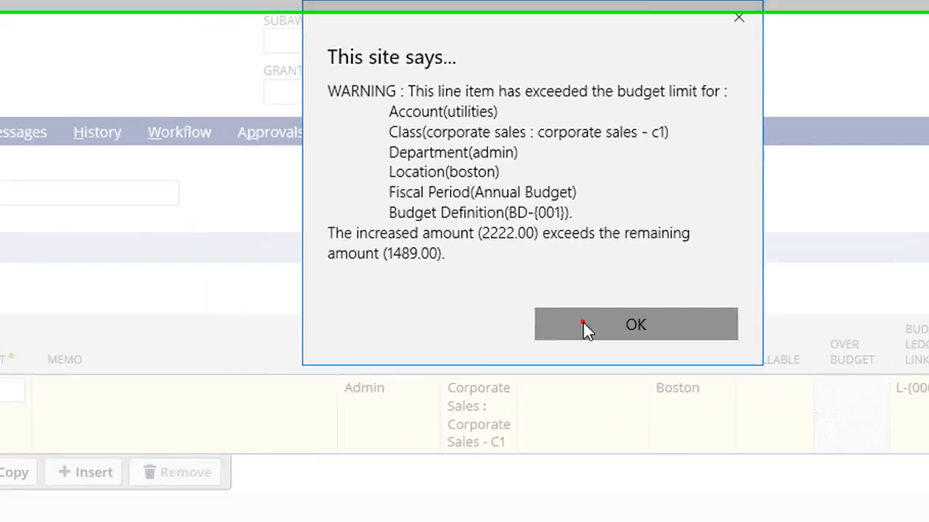
click(543, 423)
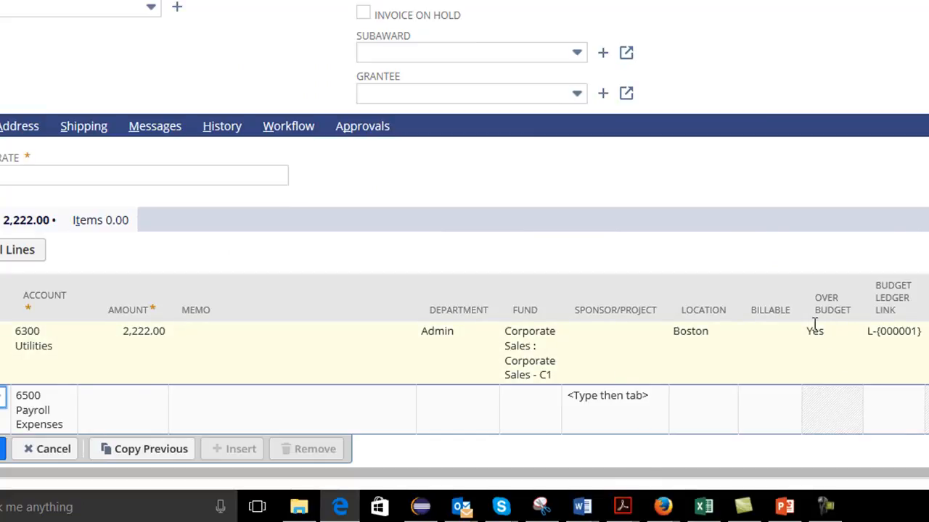
- Set the amount of the Admin department's 6300 Utilities expense line to 22 and apply the line
click(128, 338)
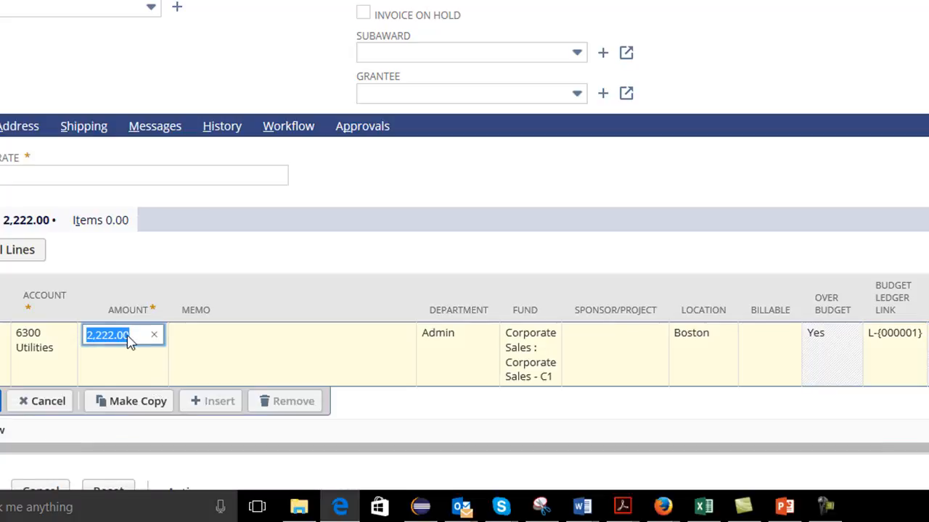
text(22)
key(Tab)
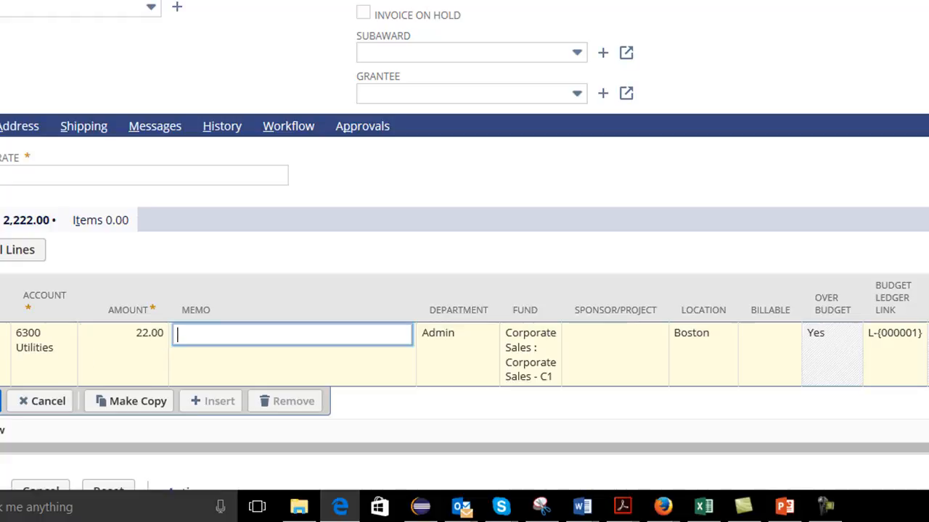
click(0, 402)
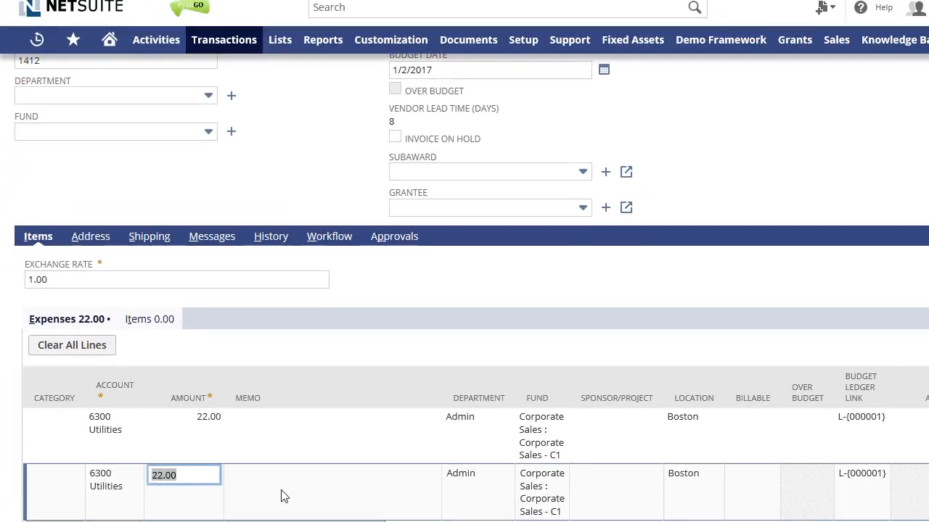
- Set the department of the second 6300 Utilities expense line to Marketing and add the line to the order
click(464, 481)
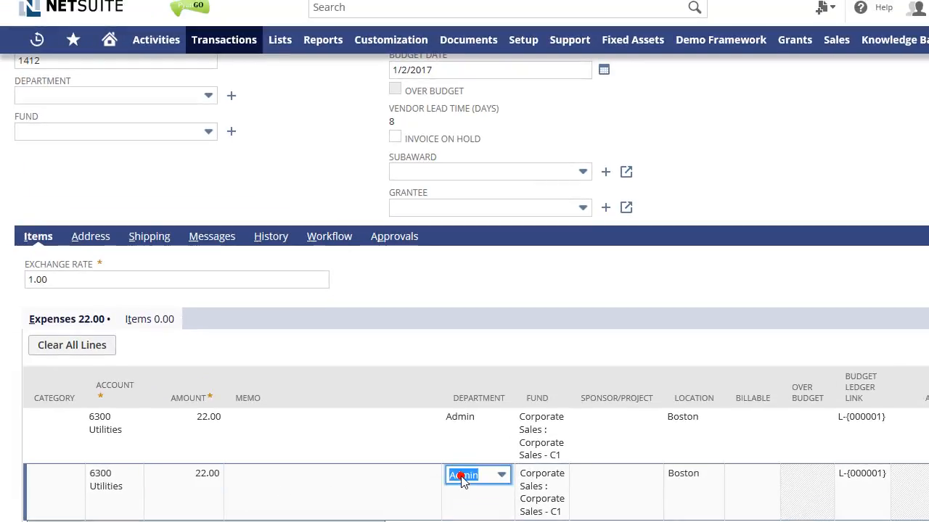
click(510, 476)
click(432, 399)
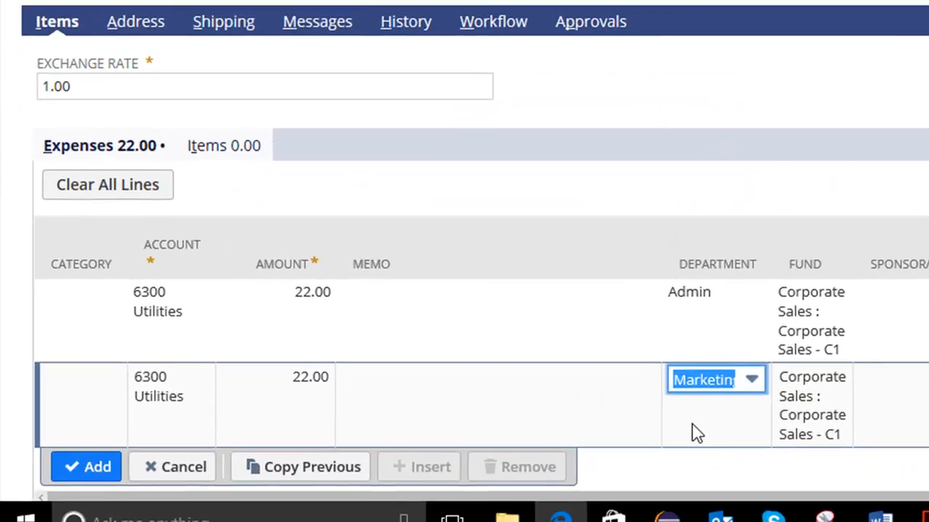
key(Tab)
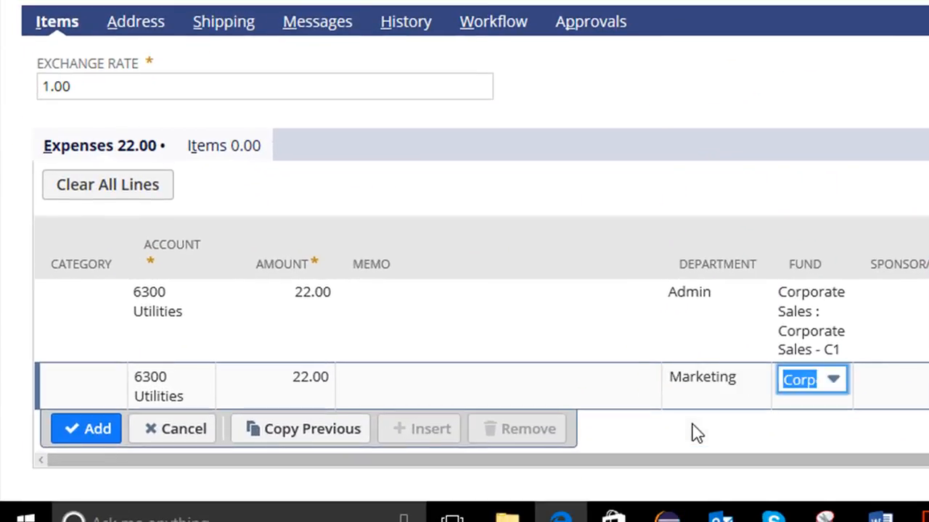
click(93, 438)
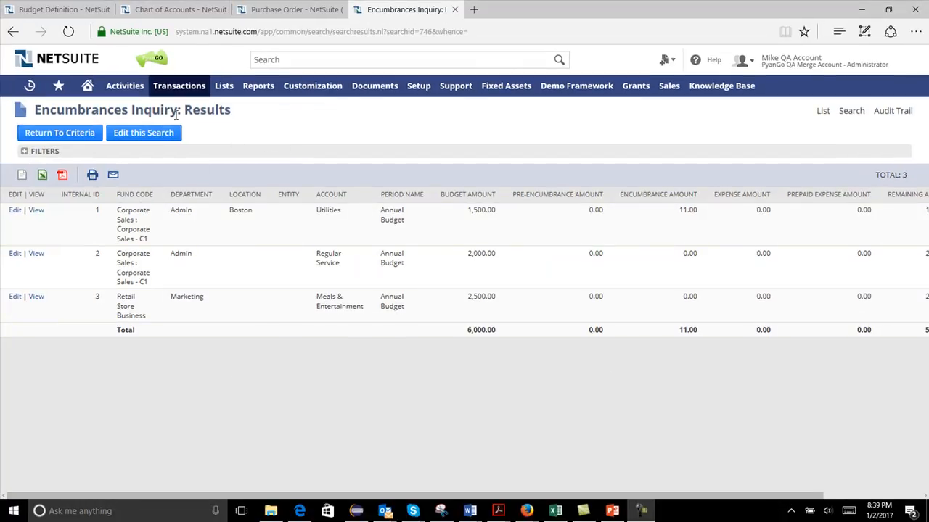
- Review the encumbrances inquiry results and check the Admin department's budget definition level in the department list
mouse_move(180, 85)
mouse_move(192, 408)
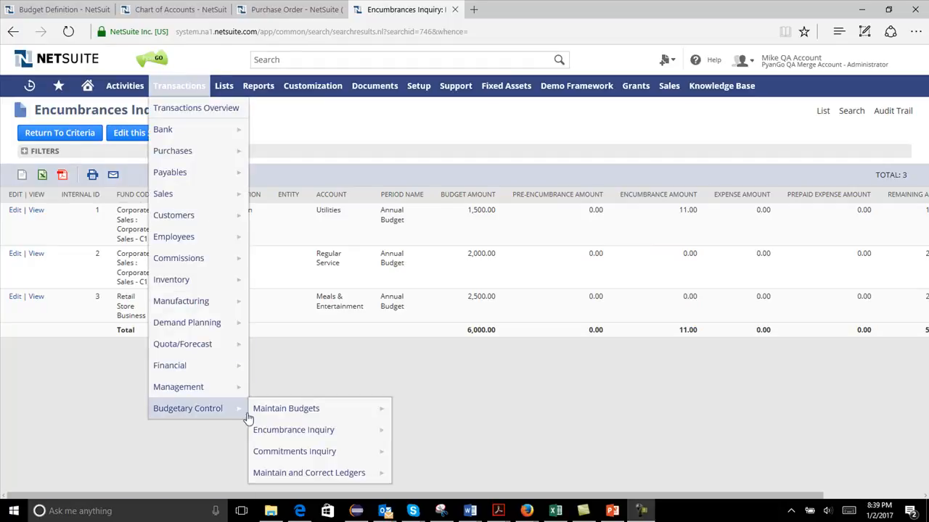
mouse_move(276, 436)
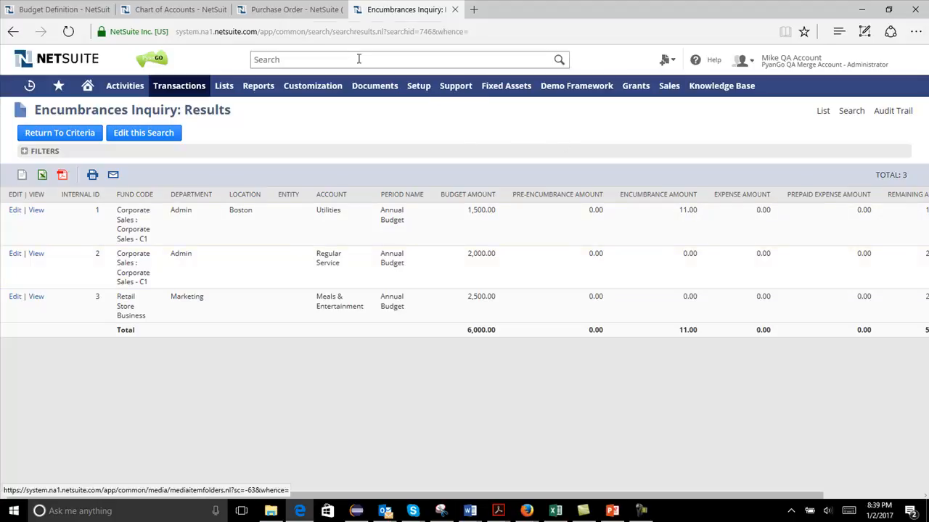
click(289, 11)
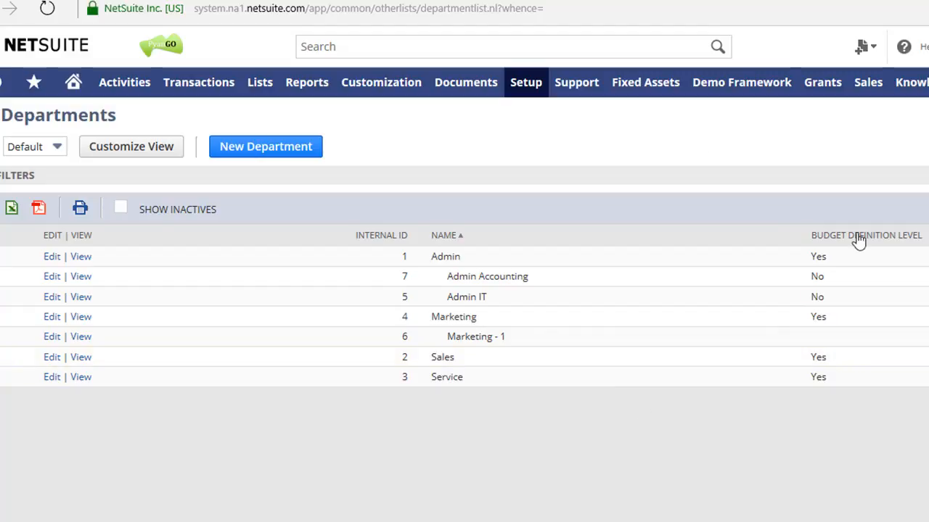
double_click(813, 257)
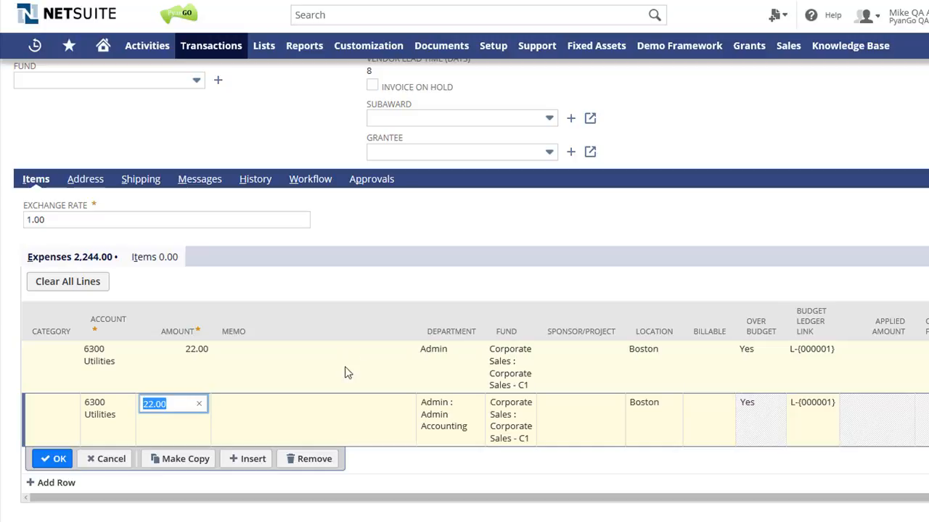
- Set the Admin Accounting expense line's amount to 3,333, apply the line, and dismiss the budget warning
click(167, 403)
drag(173, 404, 128, 406)
text(3,333)
key(Tab)
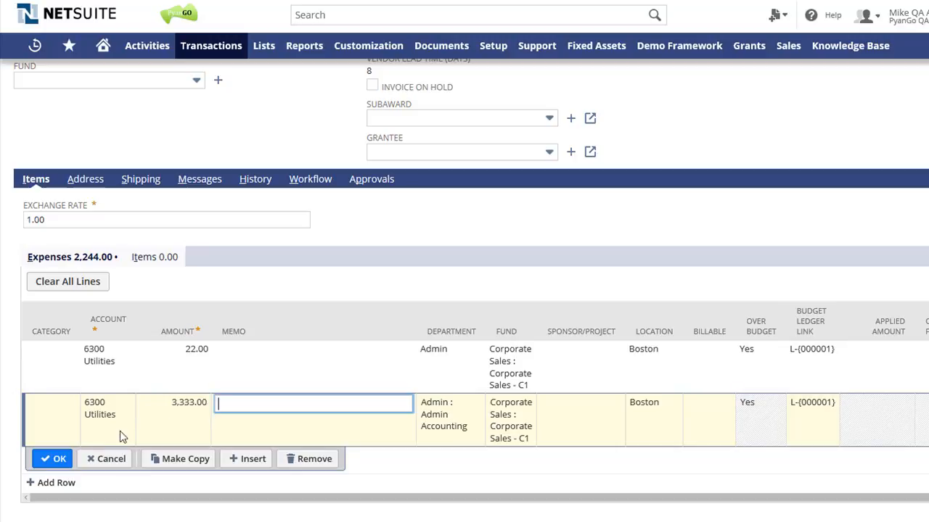
click(54, 460)
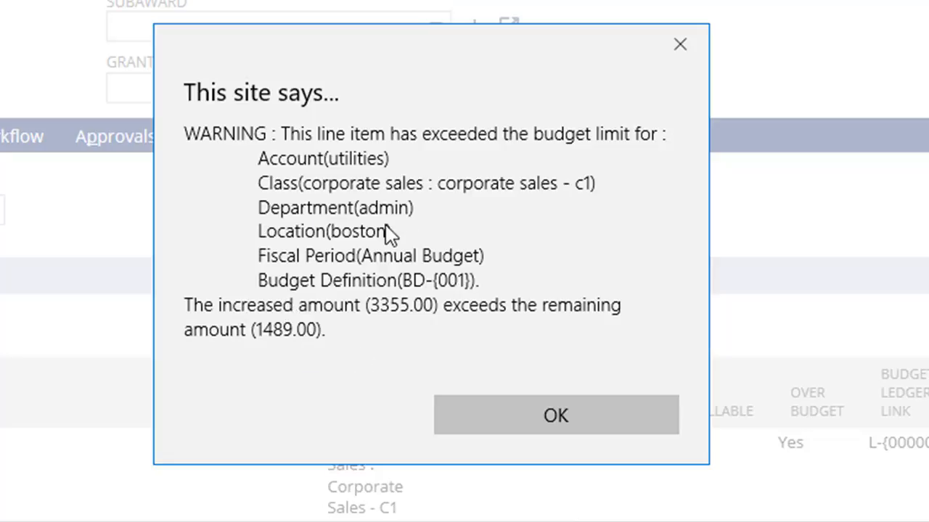
click(520, 414)
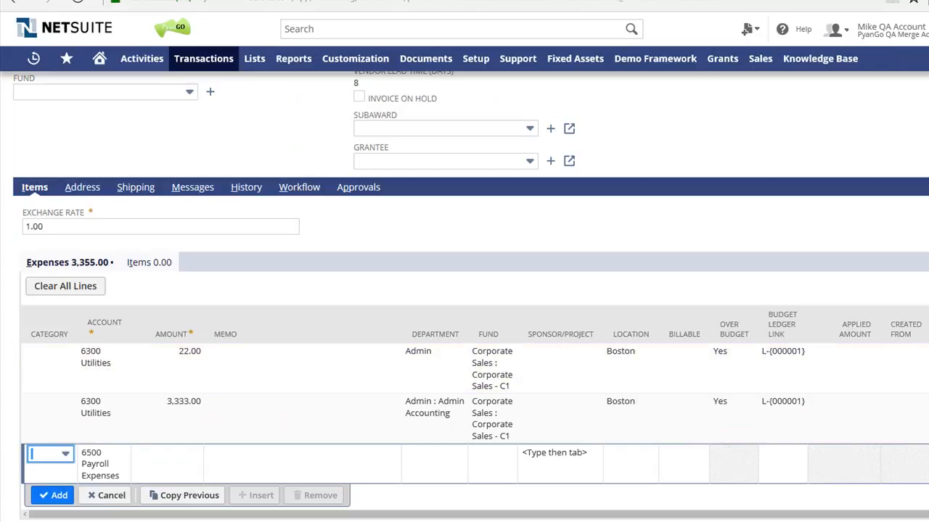
- Set the amount of the Admin Accounting expense line to 33 and apply the line
click(186, 414)
text(33)
key(Tab)
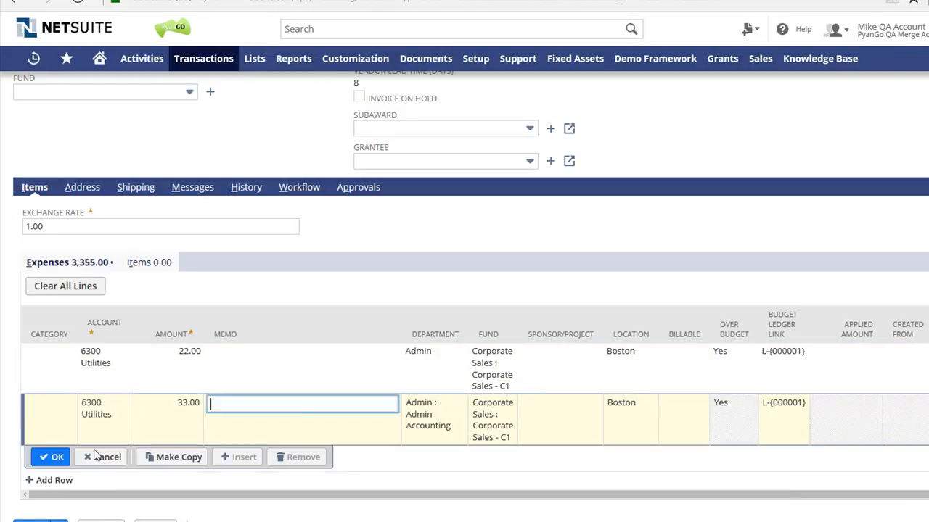
click(53, 457)
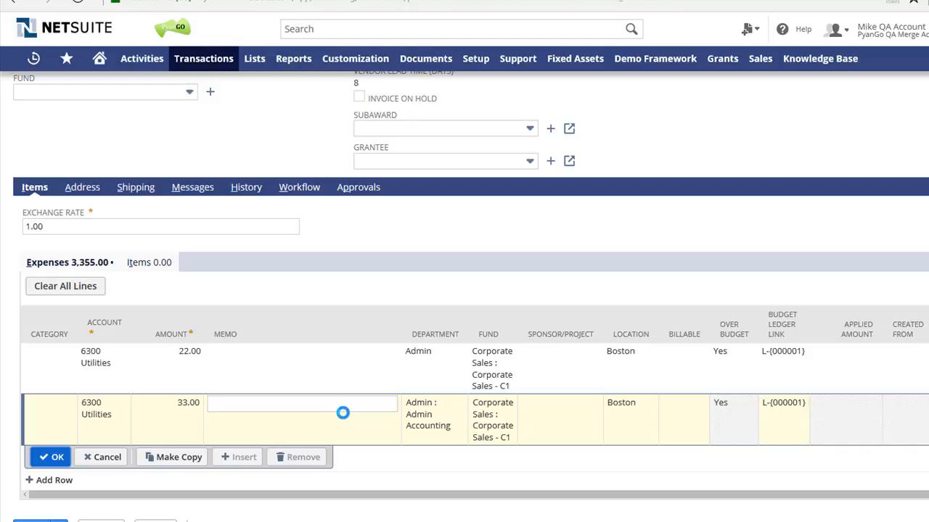
scroll(432, 463, down, 1)
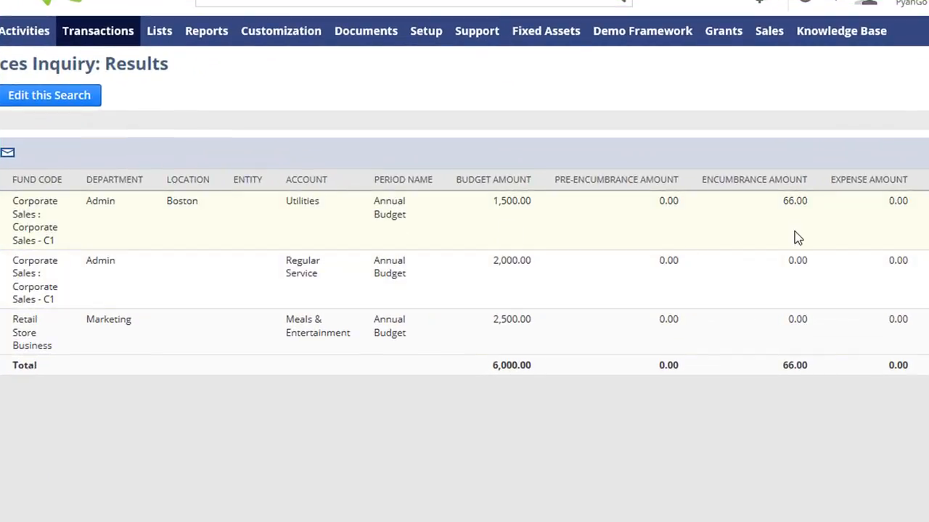
- Examine the Utilities ledger's encumbrance amount and Admin Accounting entry, and compare them with the departments' budget definition levels
drag(783, 202, 811, 202)
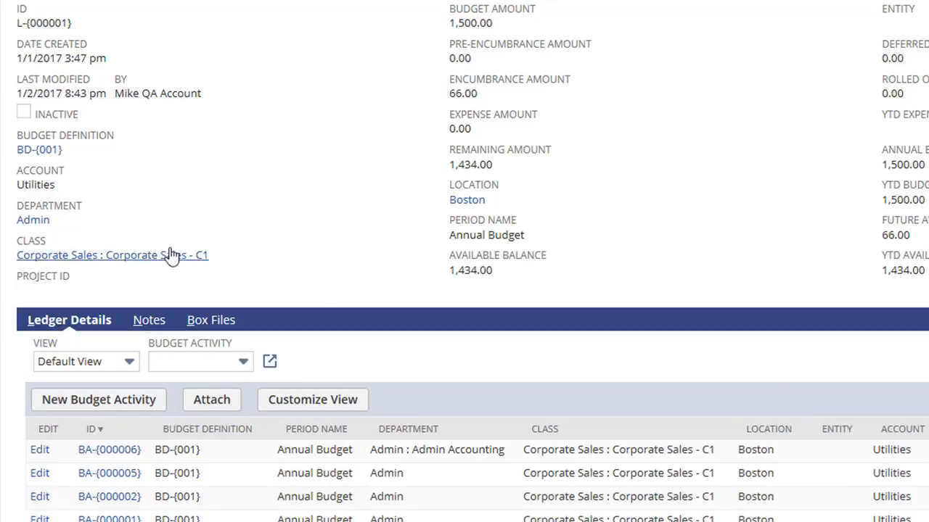
drag(16, 210, 107, 229)
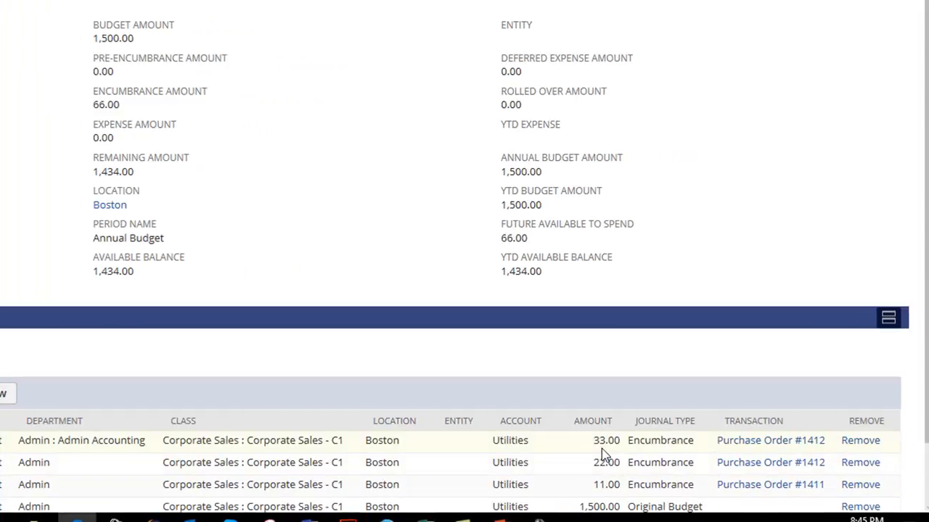
drag(592, 440, 623, 443)
drag(22, 441, 156, 445)
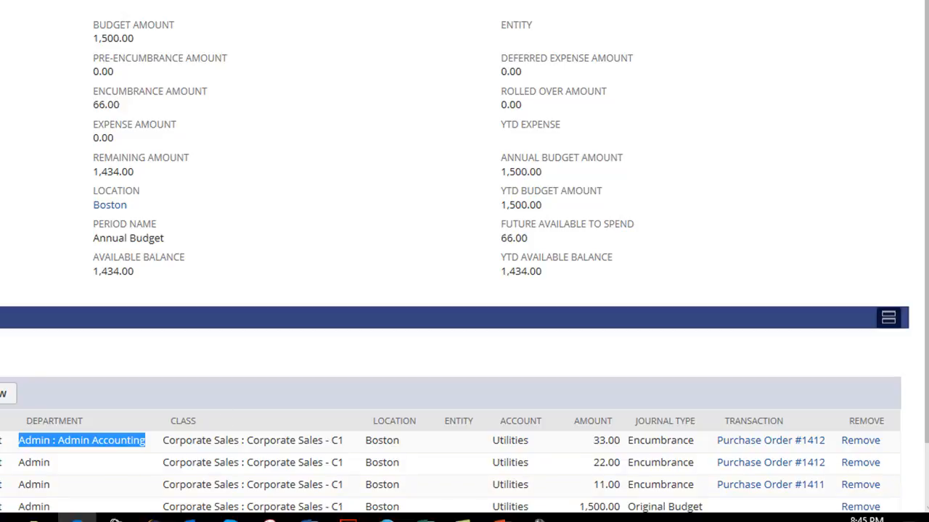
key(alt+Tab)
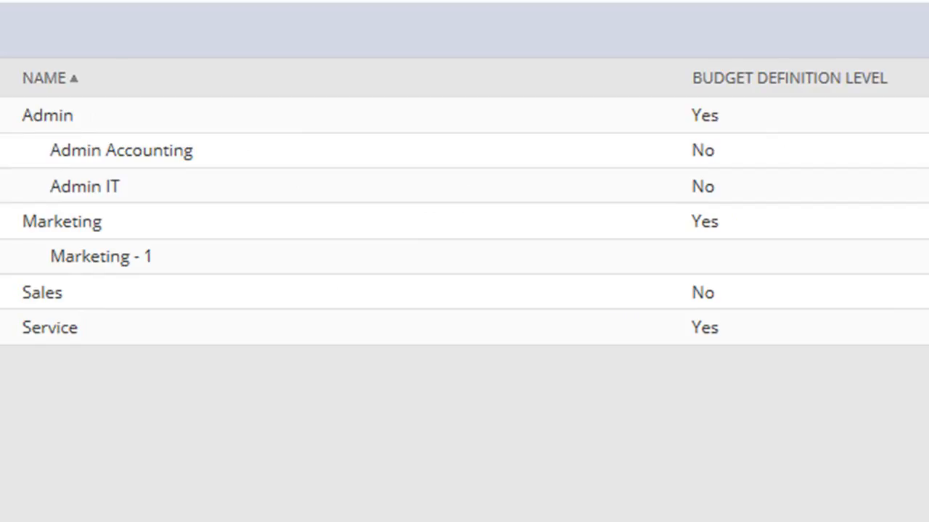
- Check the Sales department's budget definition level, set the third Utilities line's department to Sales, add the line, and dismiss the warning
double_click(722, 293)
drag(219, 293, 0, 293)
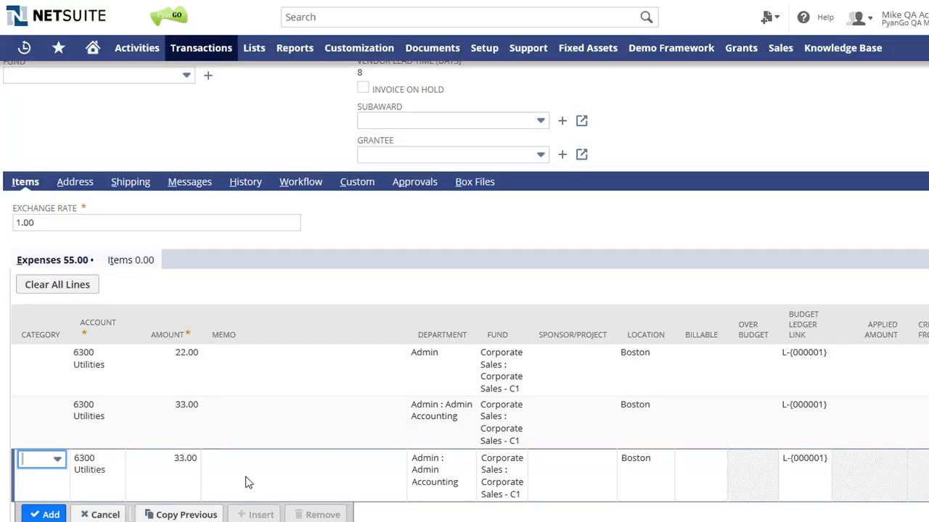
click(444, 472)
click(464, 459)
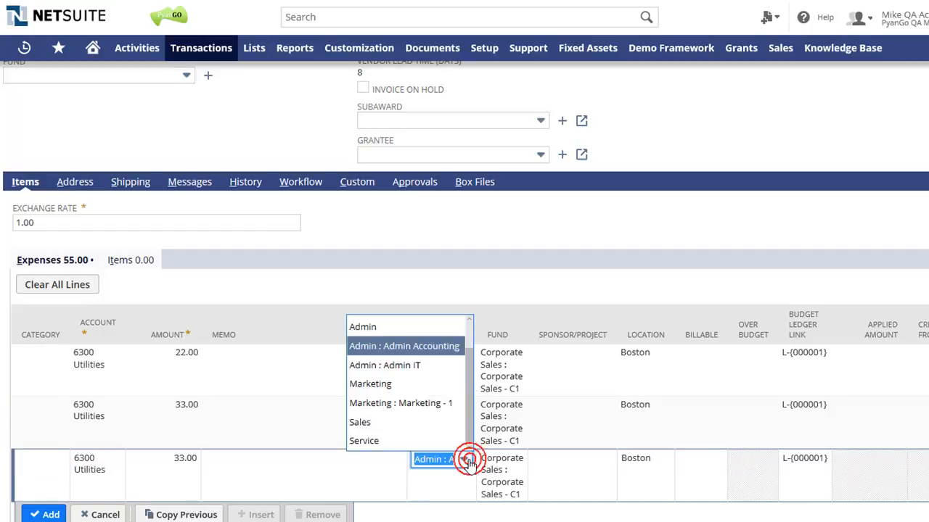
click(378, 427)
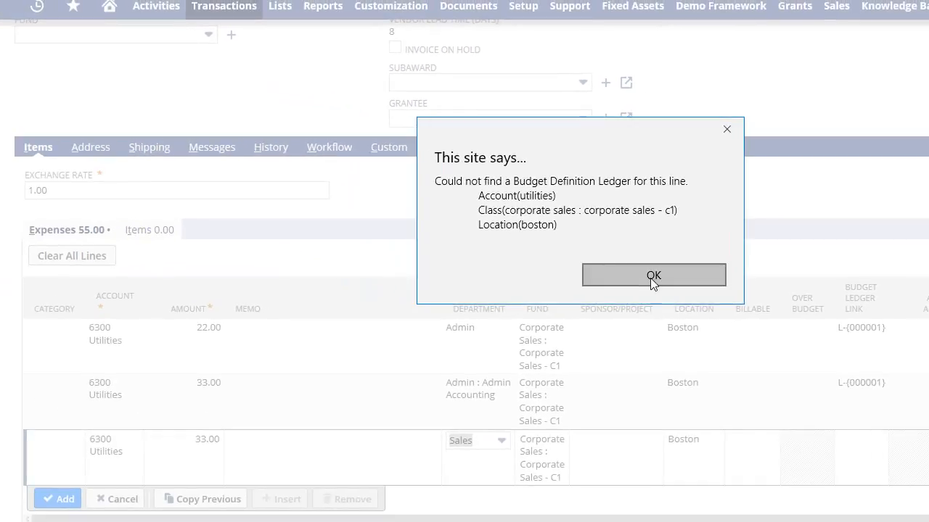
click(659, 276)
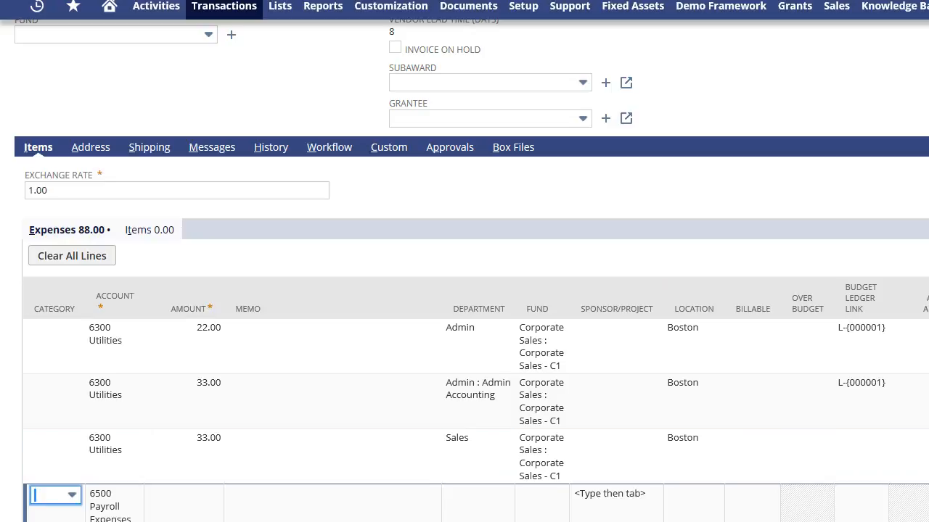
- Change the third Utilities line's department to Marketing, apply the line, and dismiss the budget ledger warning
click(809, 434)
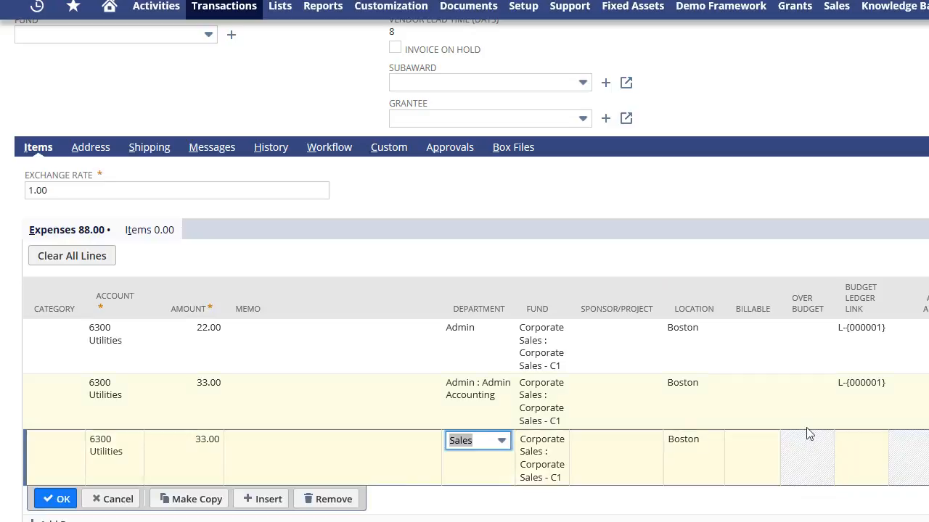
click(501, 443)
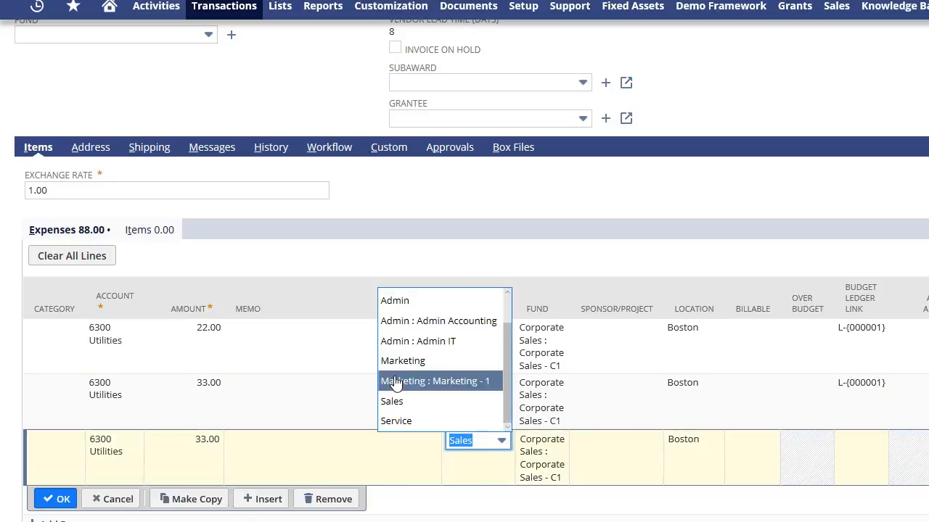
click(395, 360)
click(51, 500)
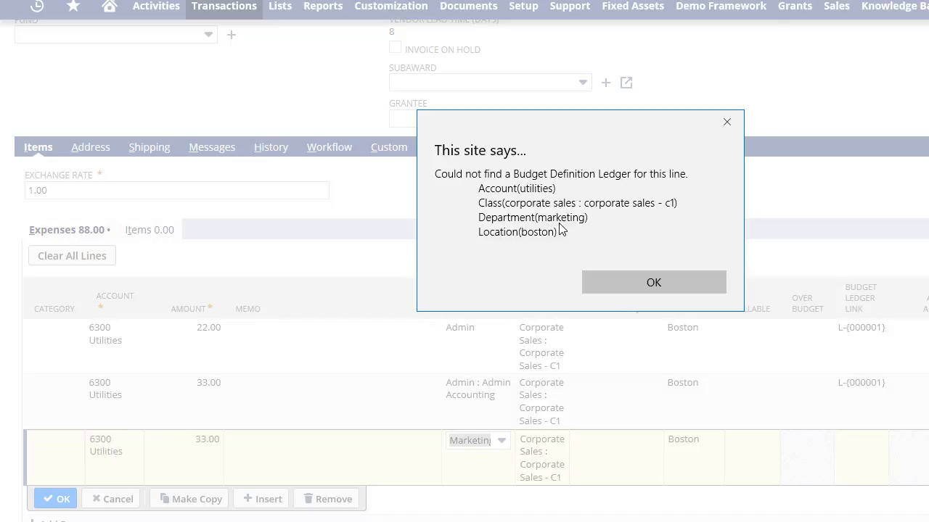
click(645, 282)
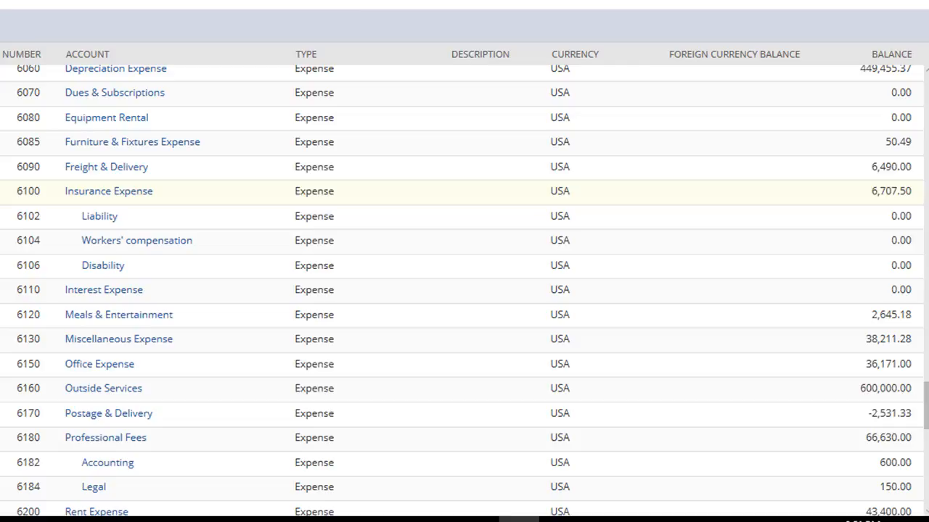
- Locate the Insurance Expense account in the chart of accounts and enable Exclude From Budget Check on its record
scroll(369, 329, down, 1)
scroll(368, 329, up, 3)
scroll(367, 331, up, 4)
scroll(365, 331, down, 15)
scroll(367, 335, up, 5)
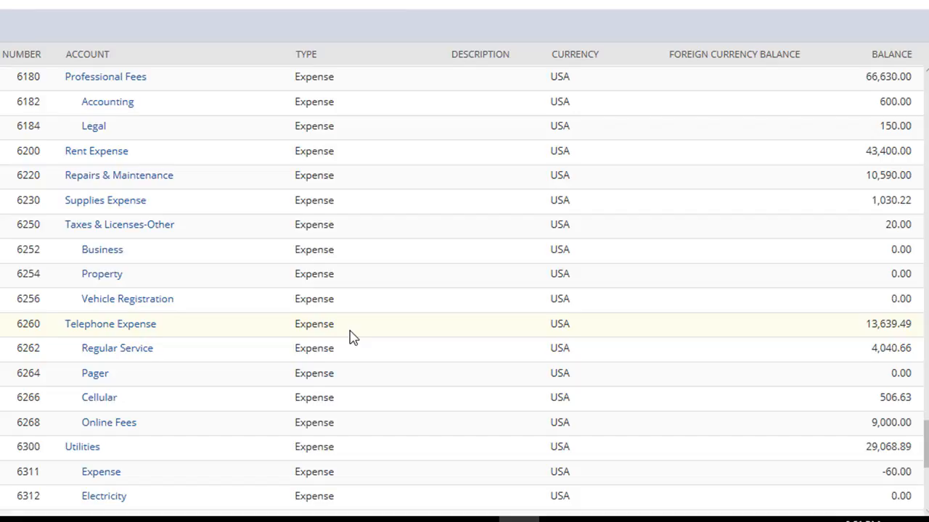
scroll(350, 336, up, 5)
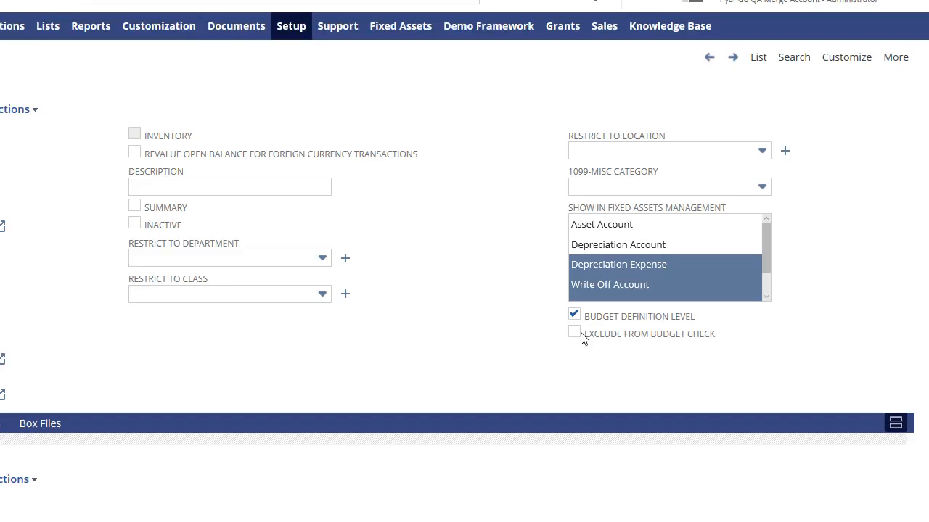
click(575, 335)
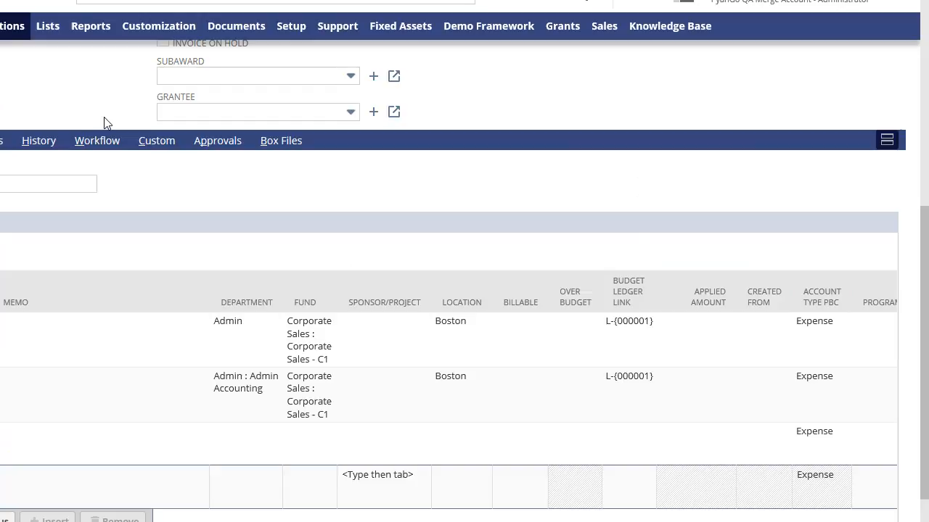
scroll(104, 120, up, 5)
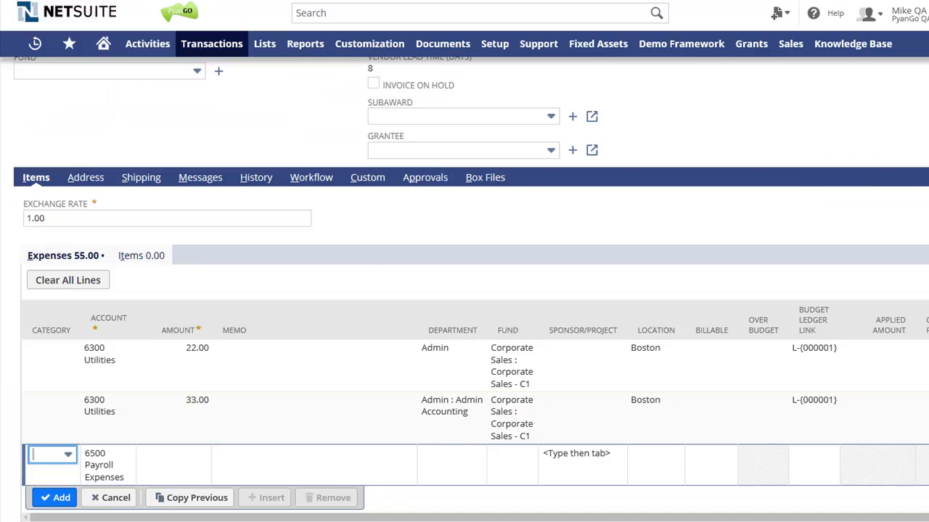
- Add an expense line to the purchase order with account 6100 Insurance Expense and amount 44
click(96, 457)
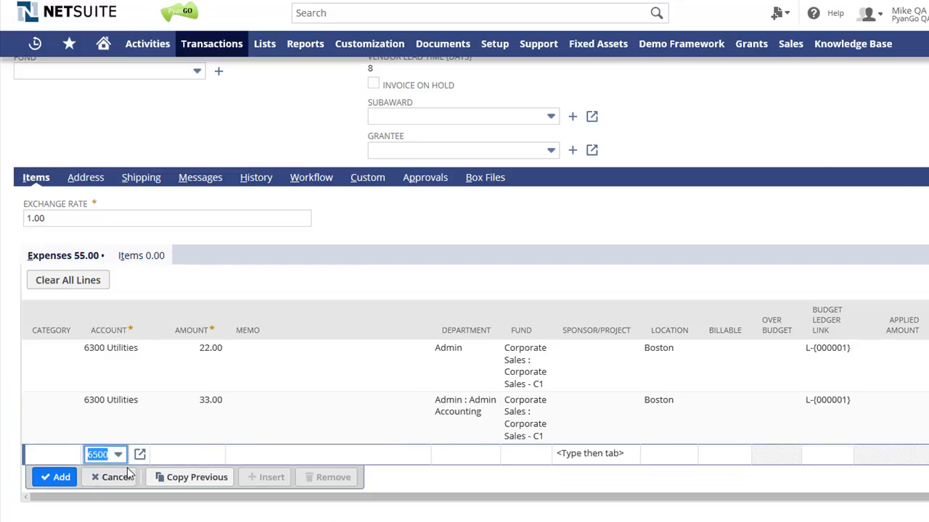
key(Up)
key(Up)
key(Tab)
text(44)
key(Tab)
click(57, 497)
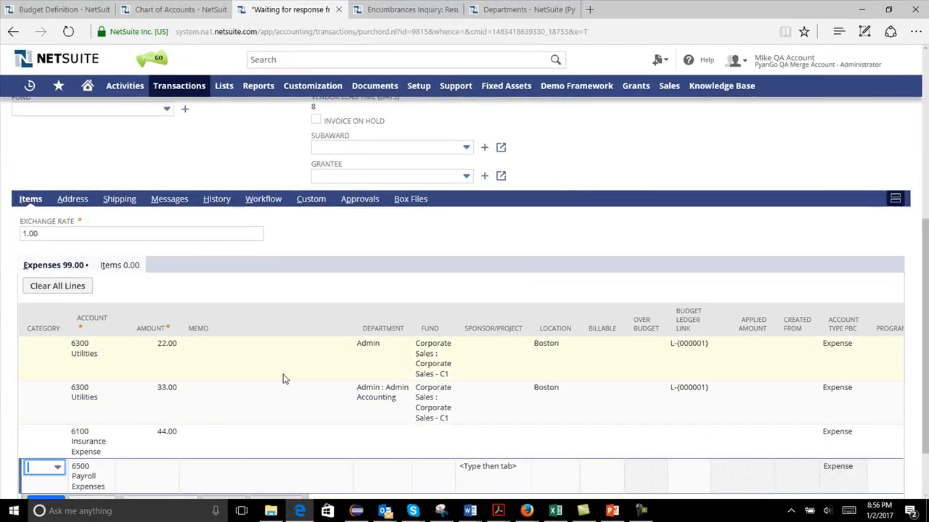
scroll(300, 392, down, 1)
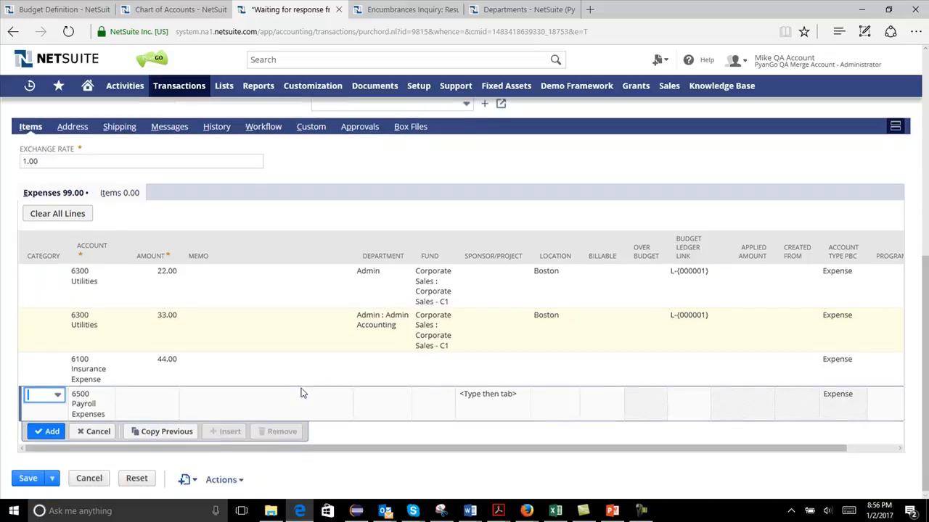